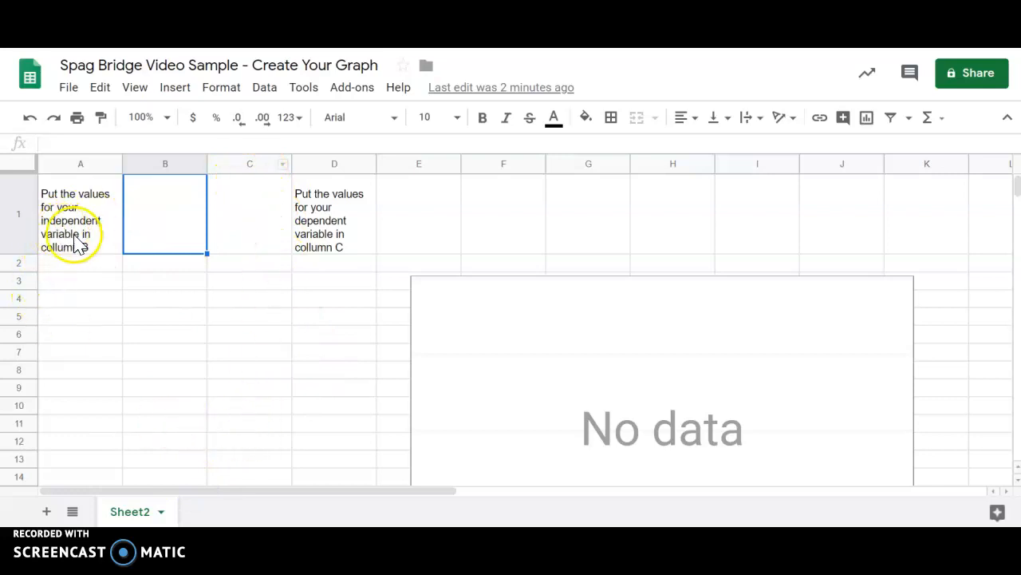
- Enter the independent values 1 through 10 down column B, in cells B2 to B11
click(152, 158)
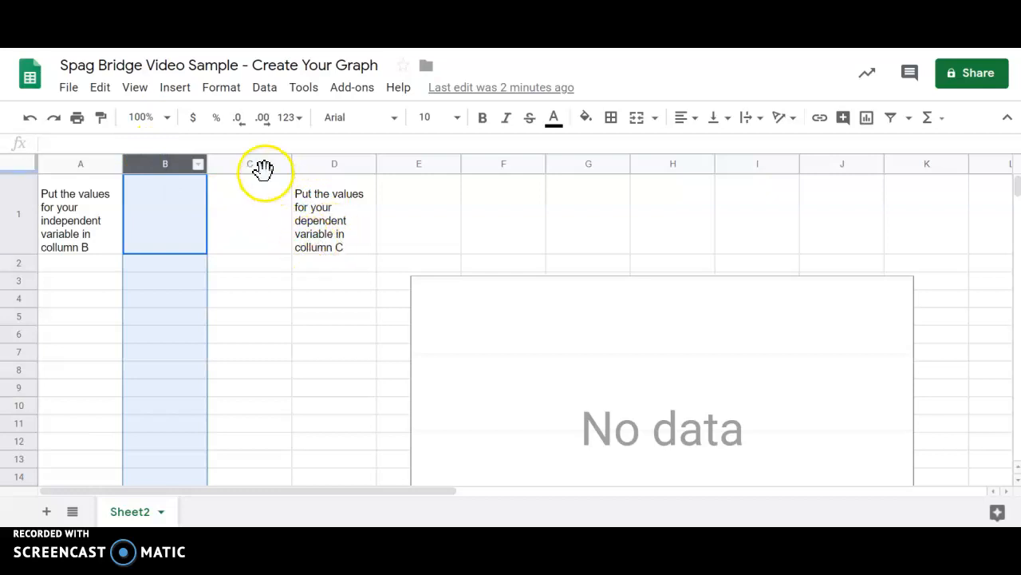
click(254, 164)
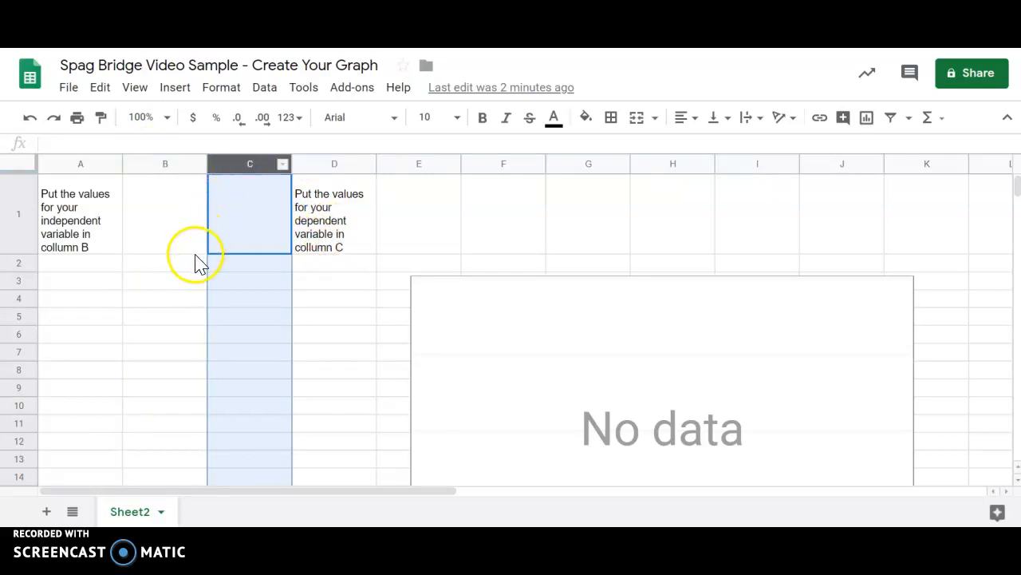
click(176, 264)
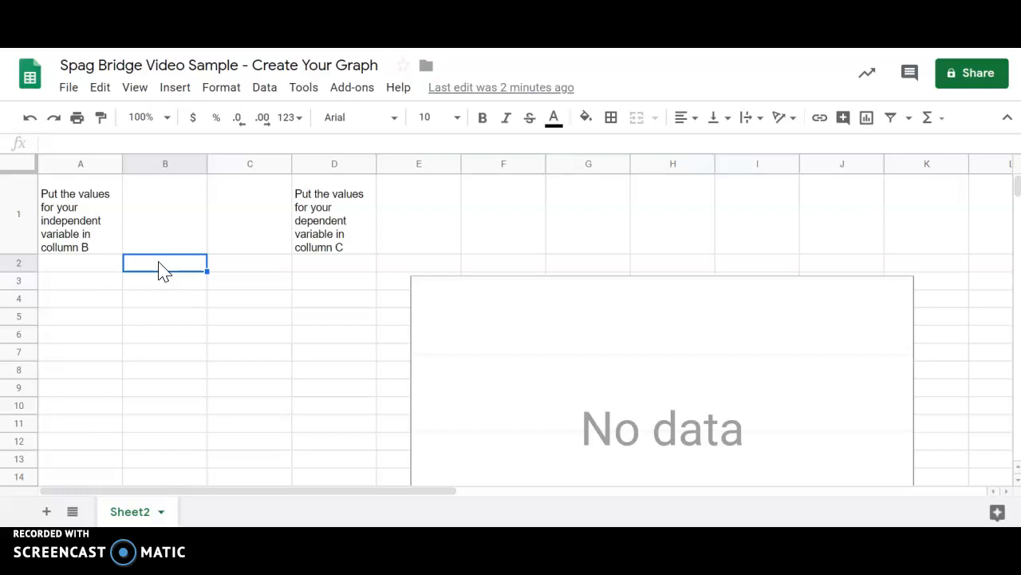
text(1)
key(Return)
text(2)
key(Return)
text(3)
key(Return)
text(4)
key(Return)
text(5)
key(Return)
text(6)
key(Return)
text(7)
key(Return)
text(8)
key(Return)
text(9)
key(Return)
text(10)
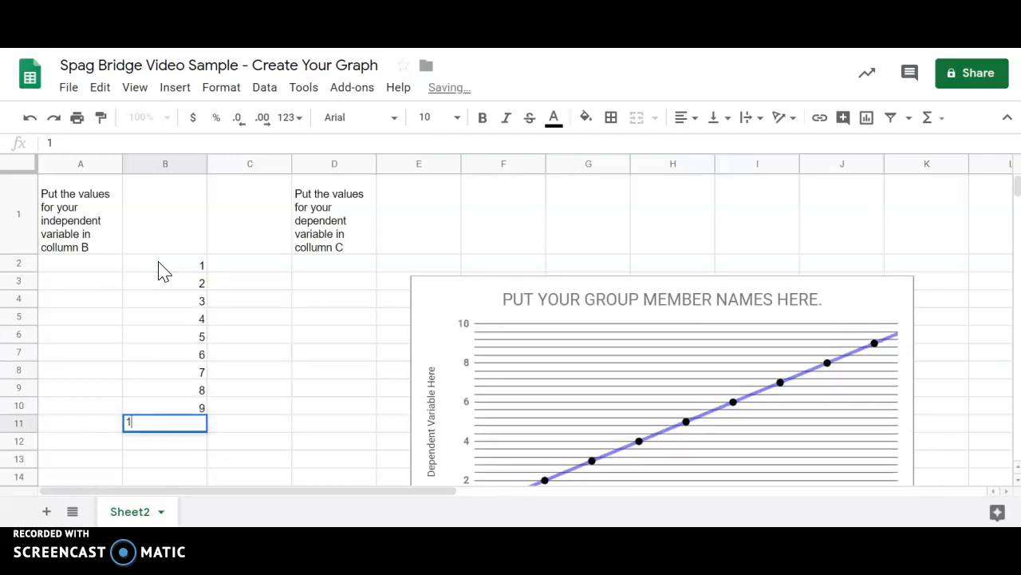
key(Return)
- Enter the dependent values 2, 3, 4, 7, 8, 10, 11, 13, 14 and 16 in cells C2 to C11
key(Up)
key(Right)
key(Up)
key(Up)
key(Up)
key(Up)
key(Up)
key(Up)
key(Up)
key(Up)
key(Up)
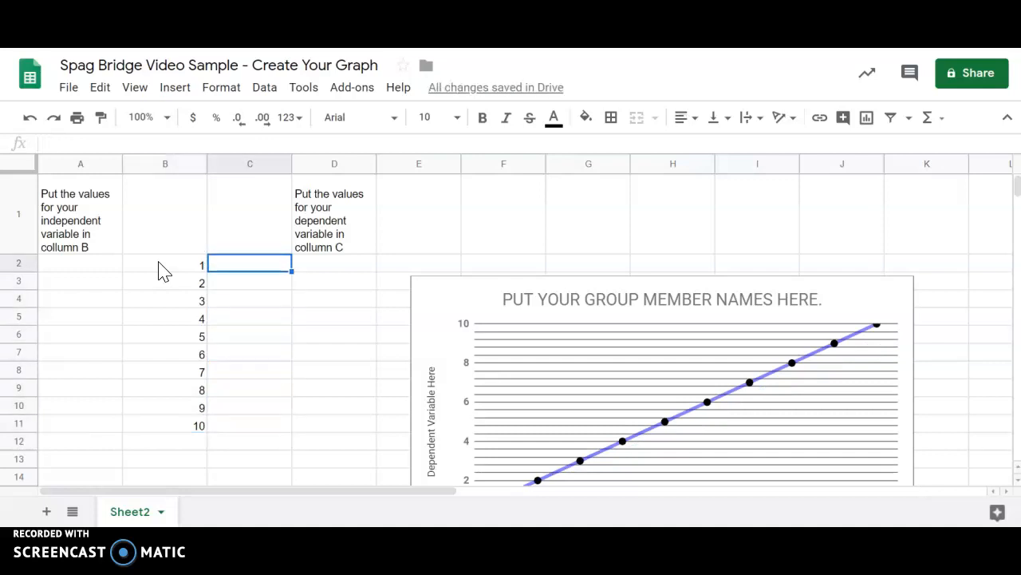
text(2)
key(Return)
text(3)
key(Return)
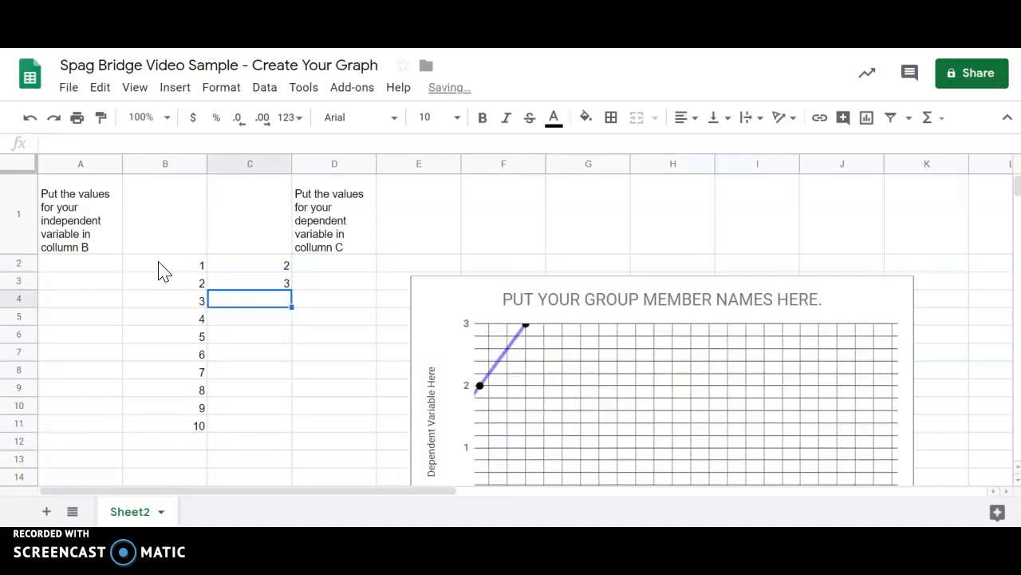
text(4)
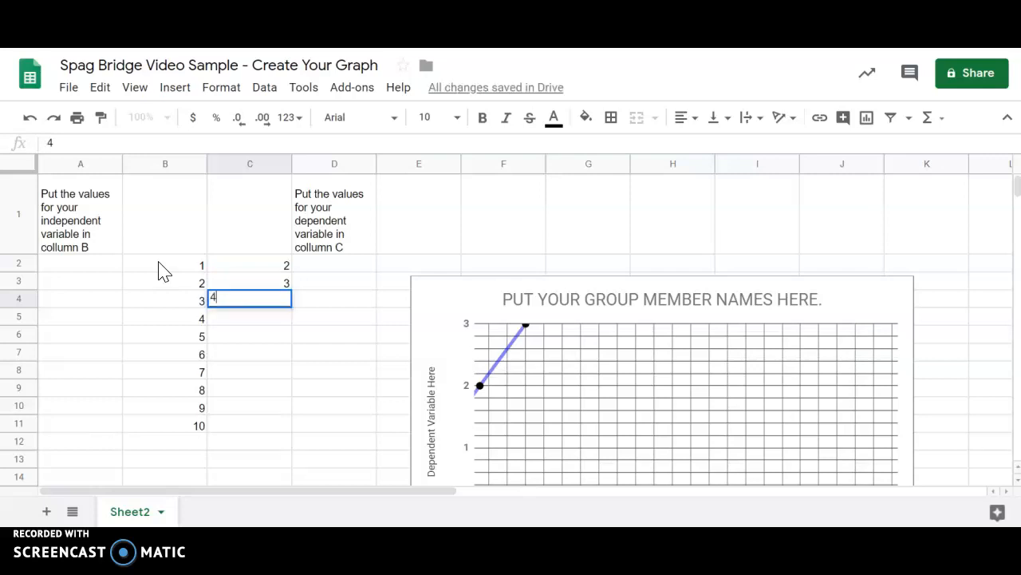
key(Return)
text(7)
key(Return)
text(8)
key(Return)
text(10)
key(Return)
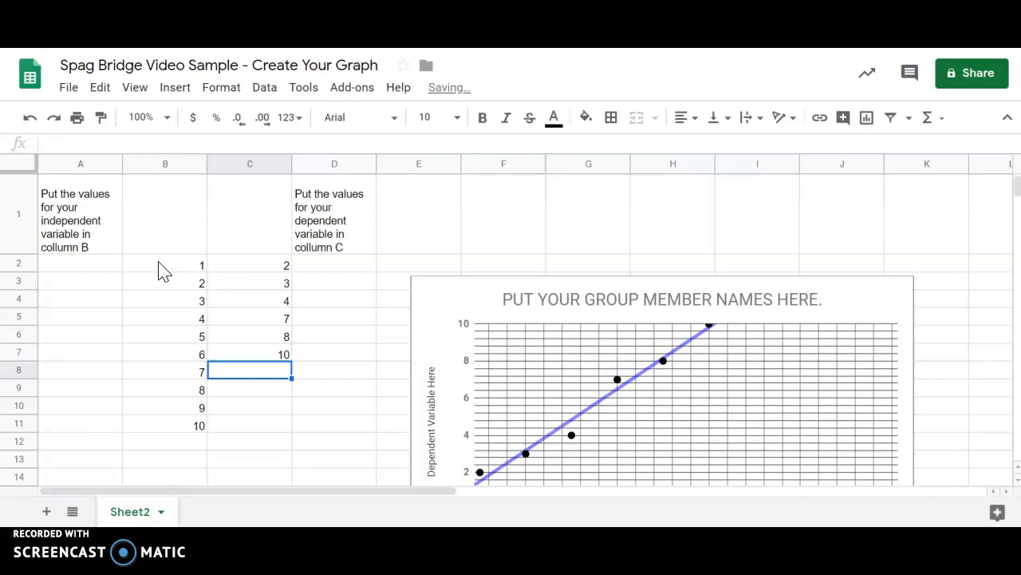
text(11)
key(Return)
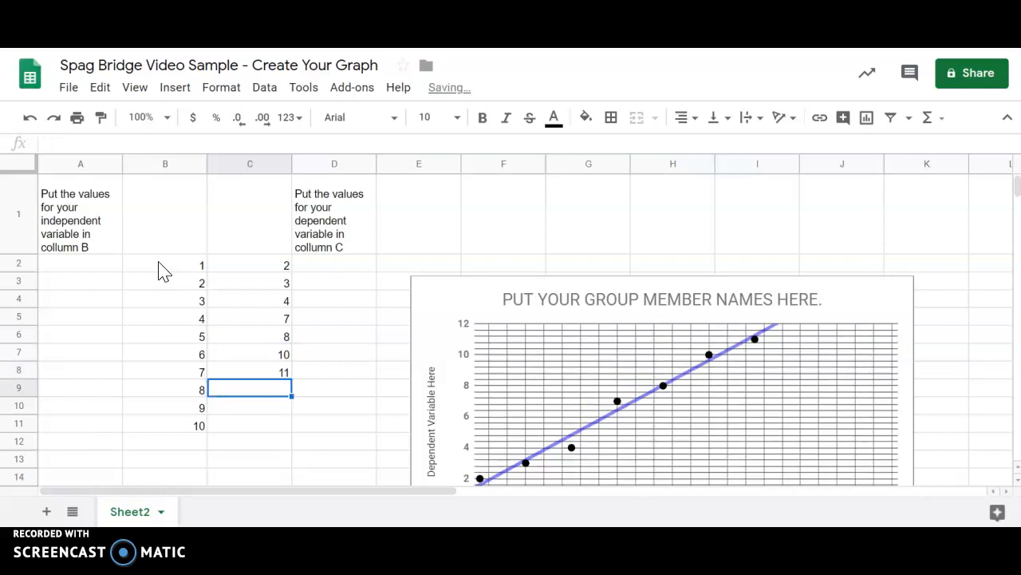
text(13)
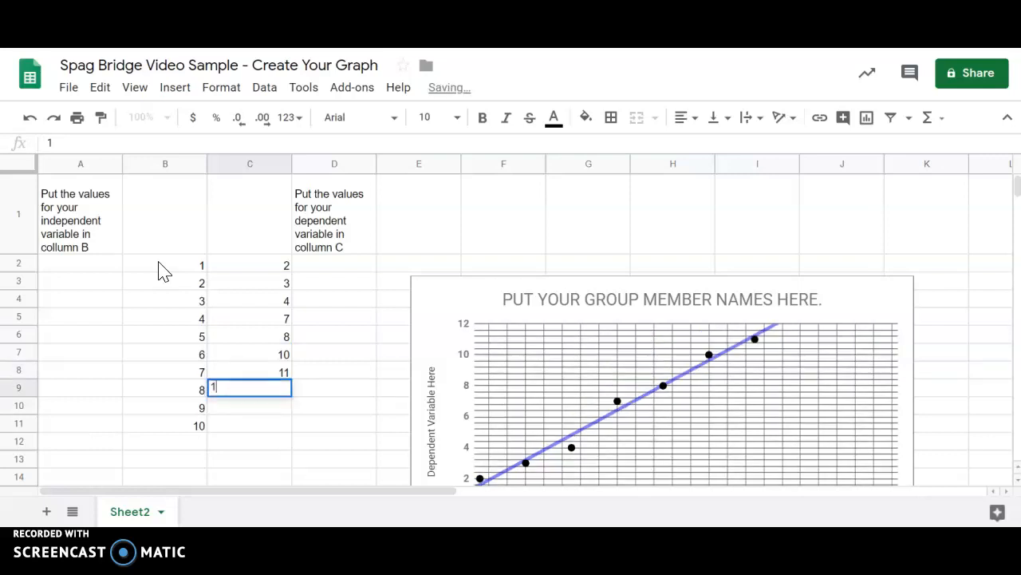
key(Return)
text(14)
key(Return)
text(16)
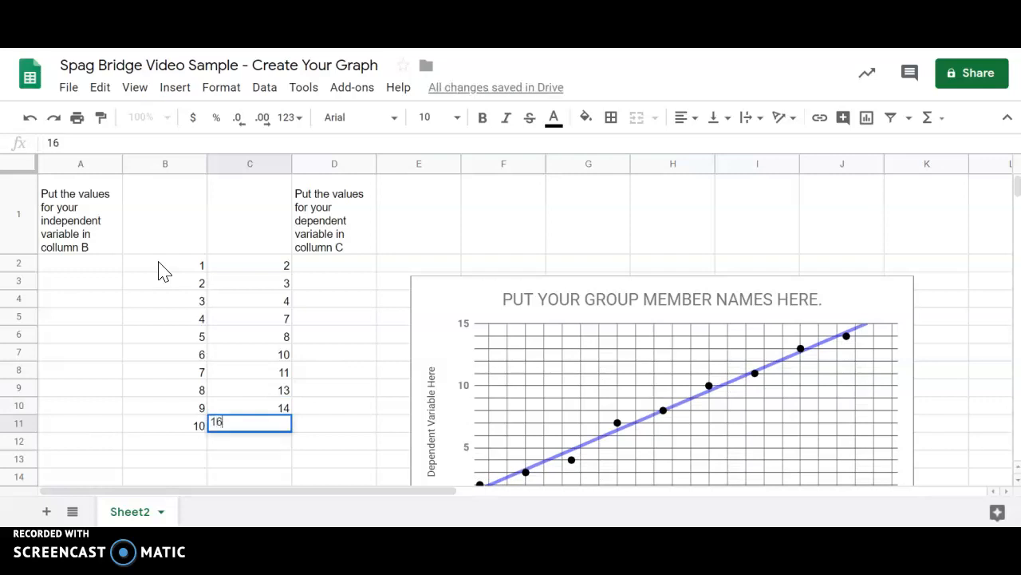
key(Return)
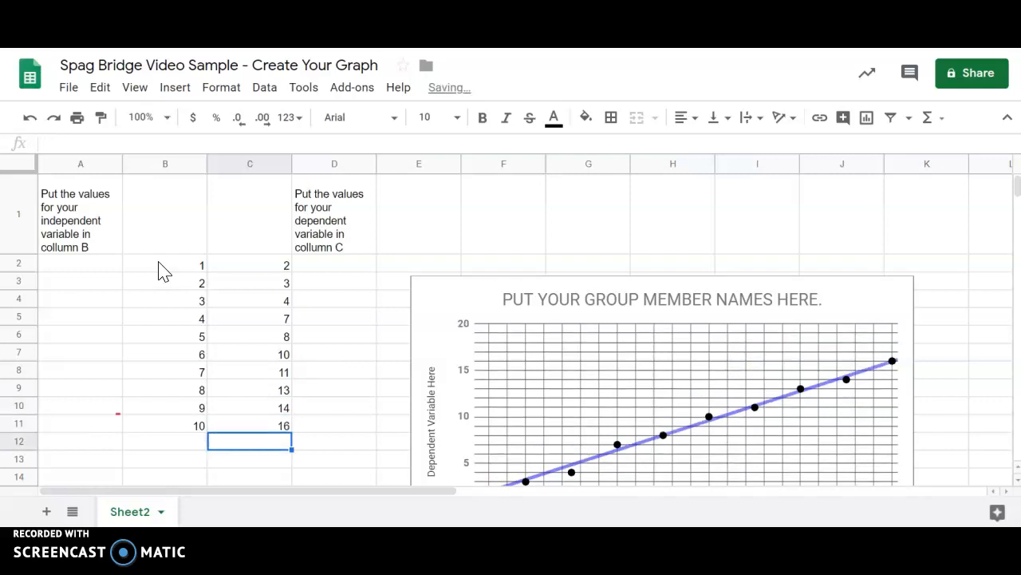
- Examine the scatter chart and its trendline that plot the entered data
scroll(162, 271, down, 2)
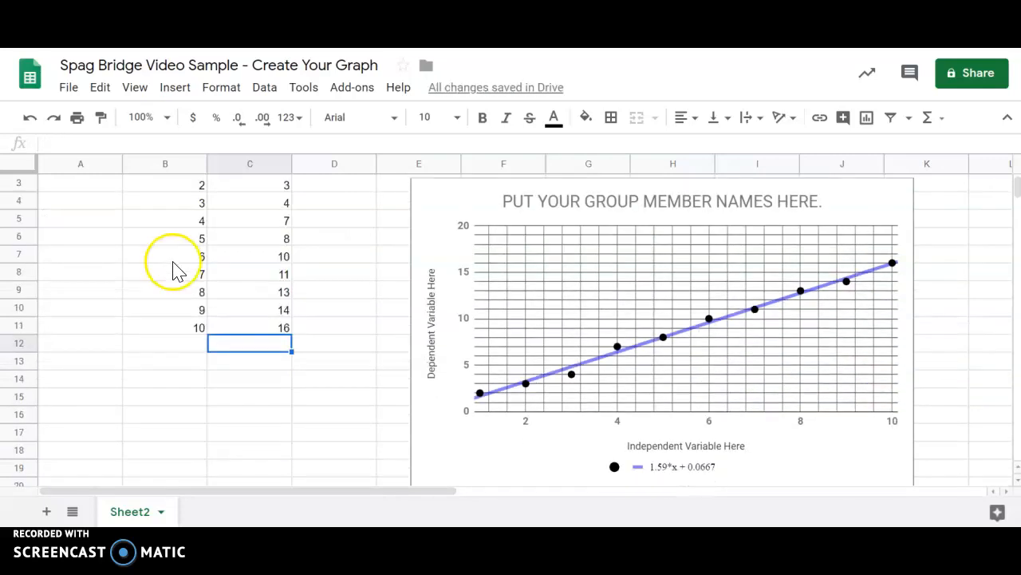
scroll(176, 266, down, 1)
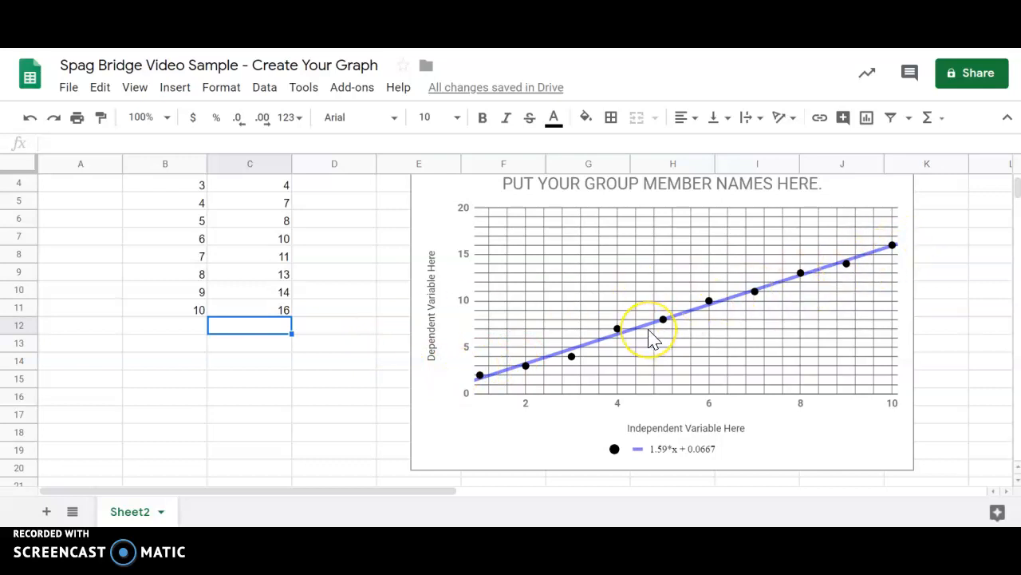
scroll(627, 339, up, 3)
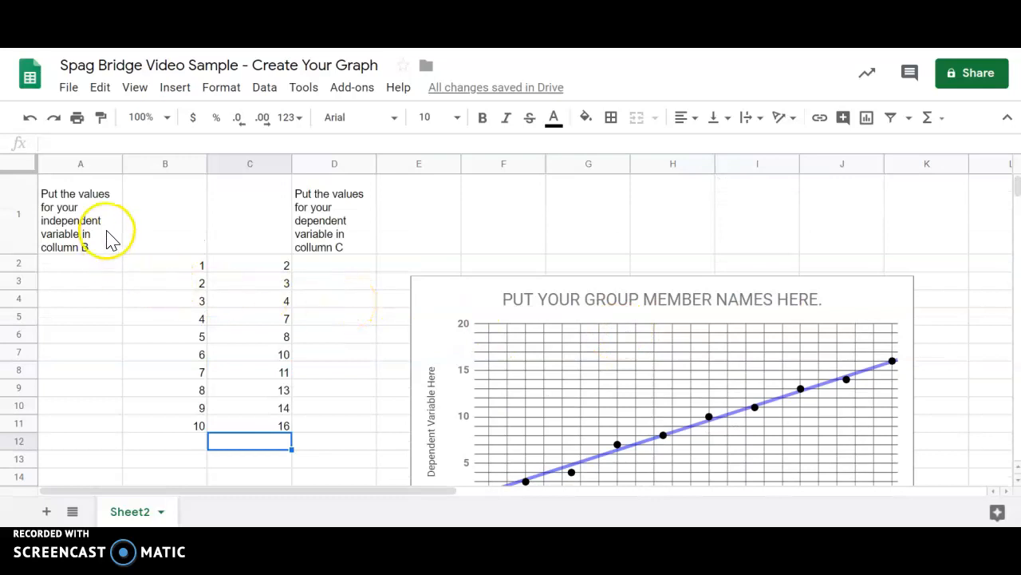
drag(96, 266, 91, 424)
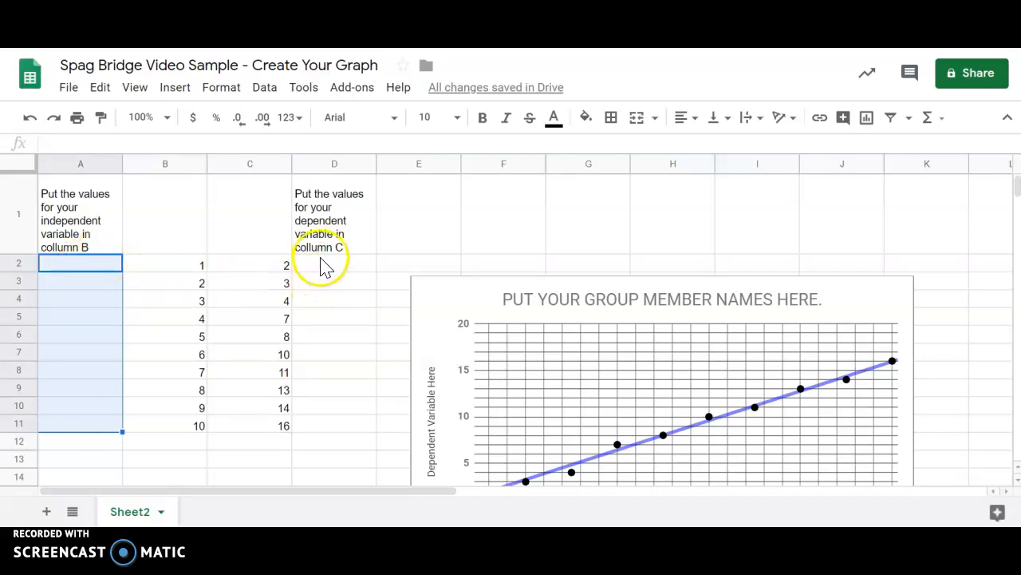
click(325, 266)
scroll(492, 319, down, 3)
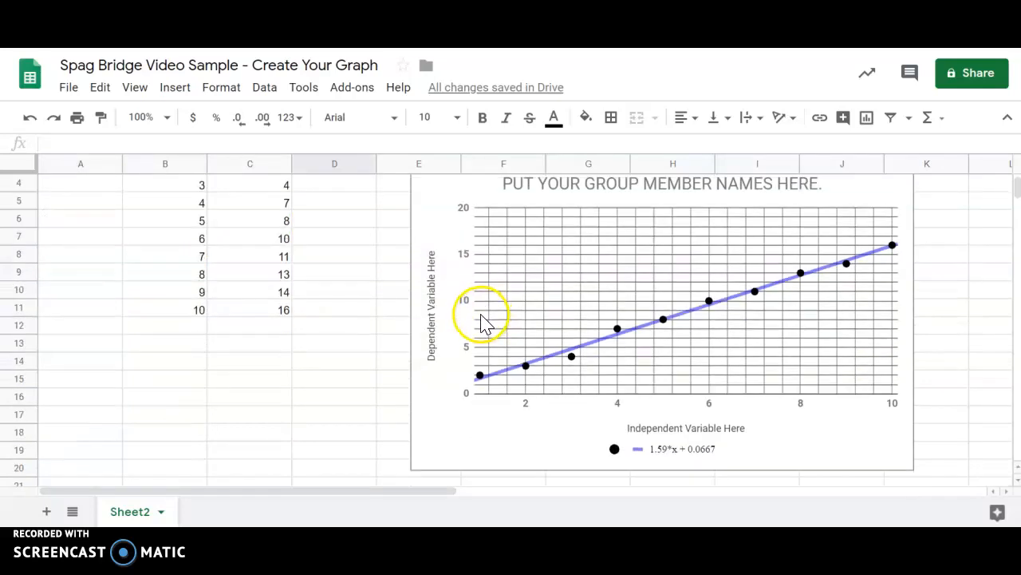
drag(399, 494, 540, 497)
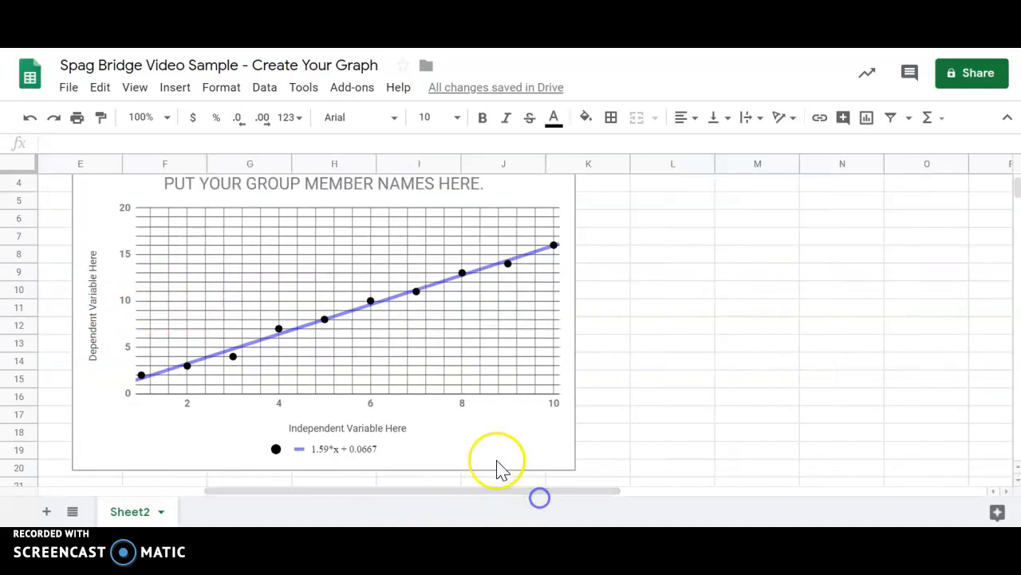
scroll(467, 392, up, 1)
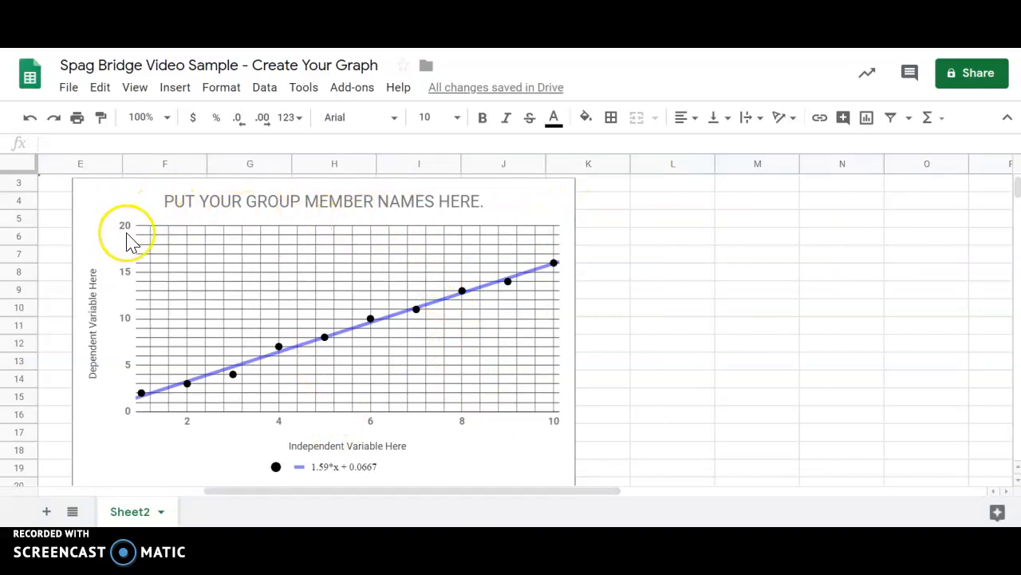
- Replace the chart title with the teacher's name
click(293, 205)
double_click(281, 206)
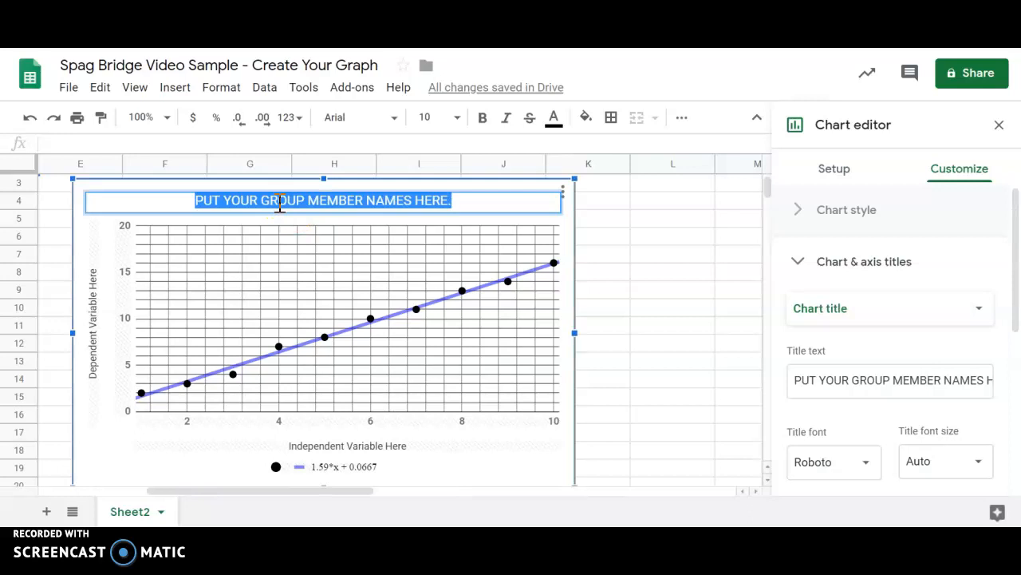
text(Mr. Barton)
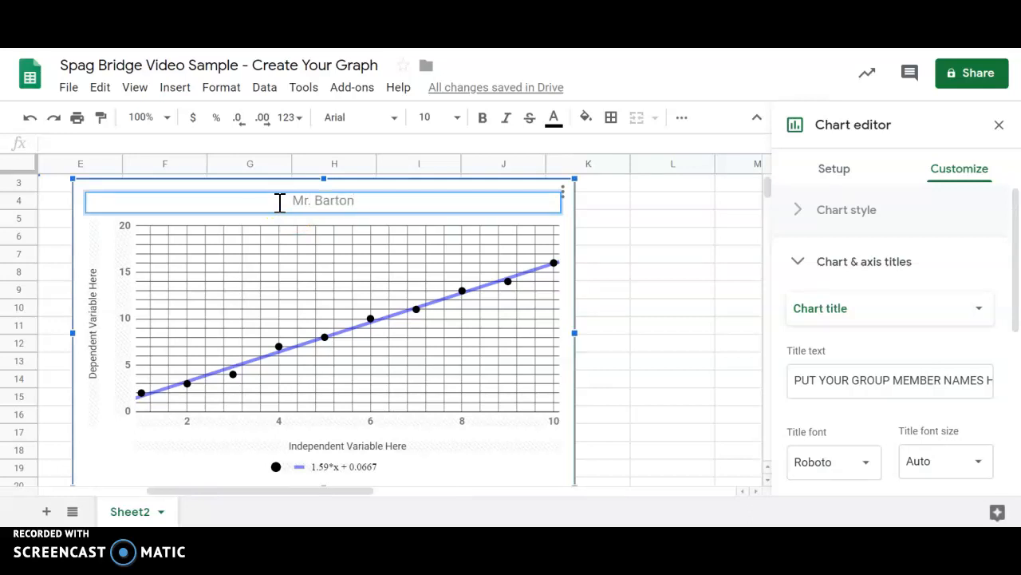
- Set the horizontal axis title to Strands of Spaghetti in Bridge
double_click(284, 445)
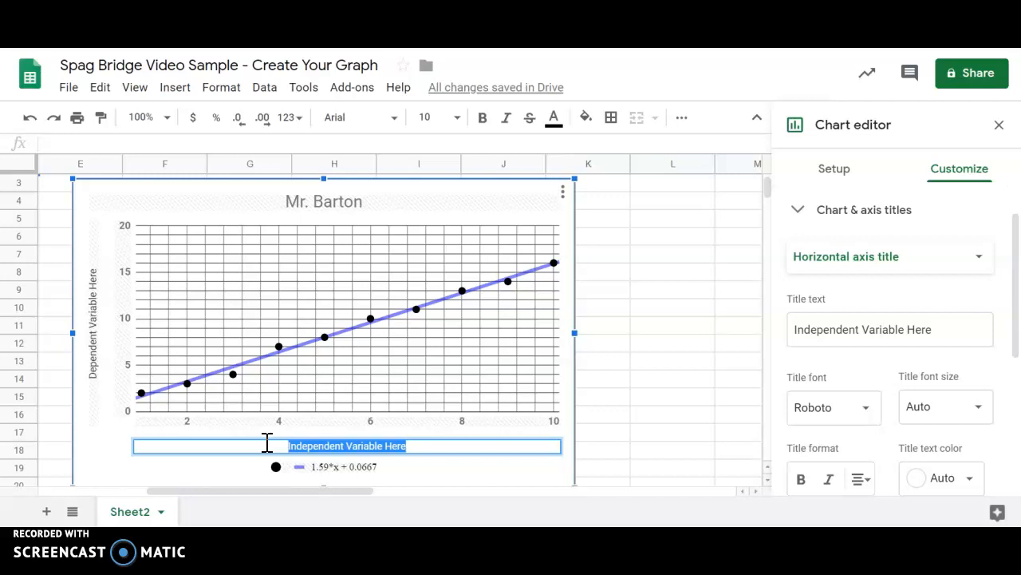
text(Str)
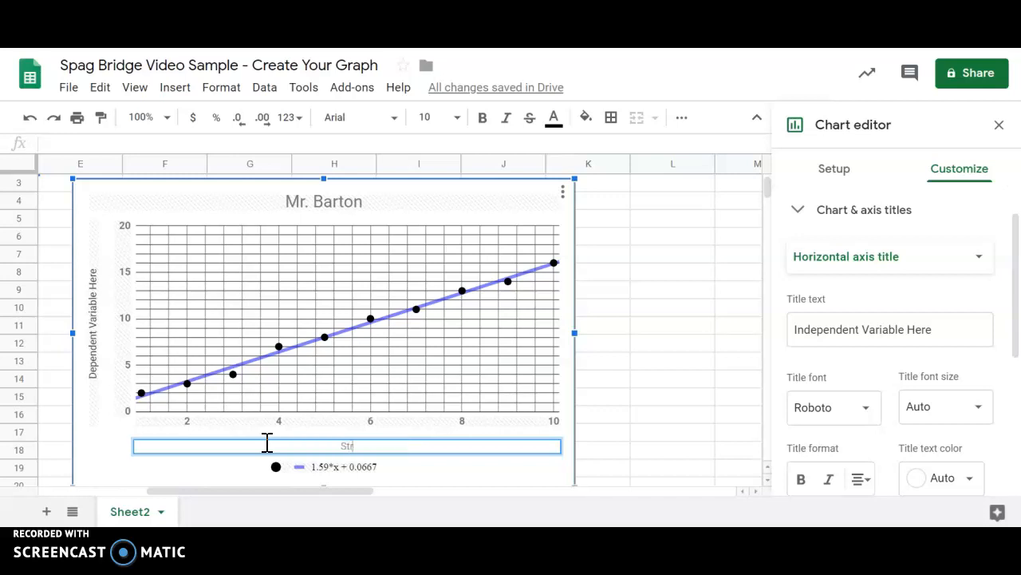
text(ands of Spaghetti in Bridge)
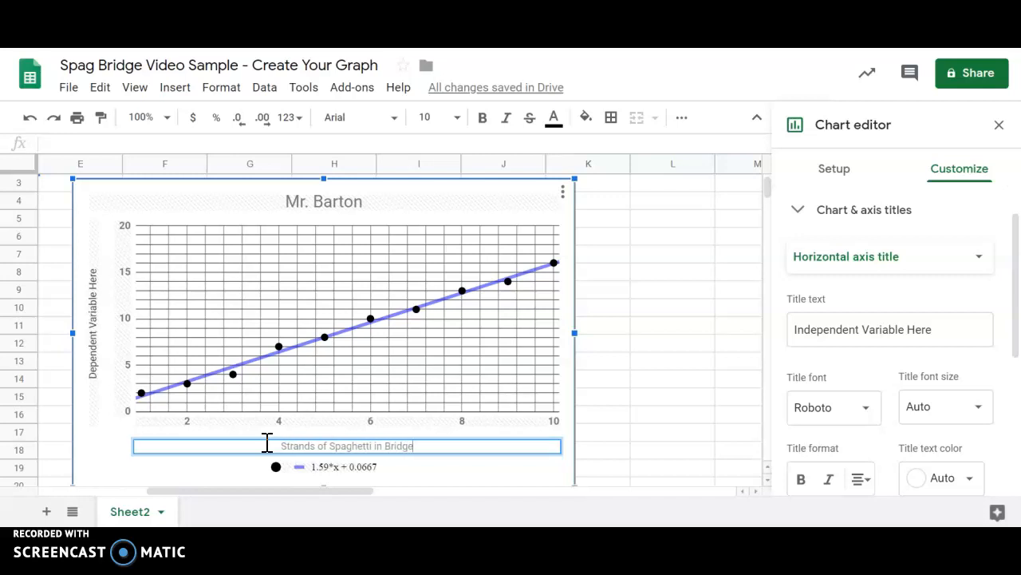
- Set the vertical axis title to Washers to Break Bridge
click(132, 383)
double_click(96, 355)
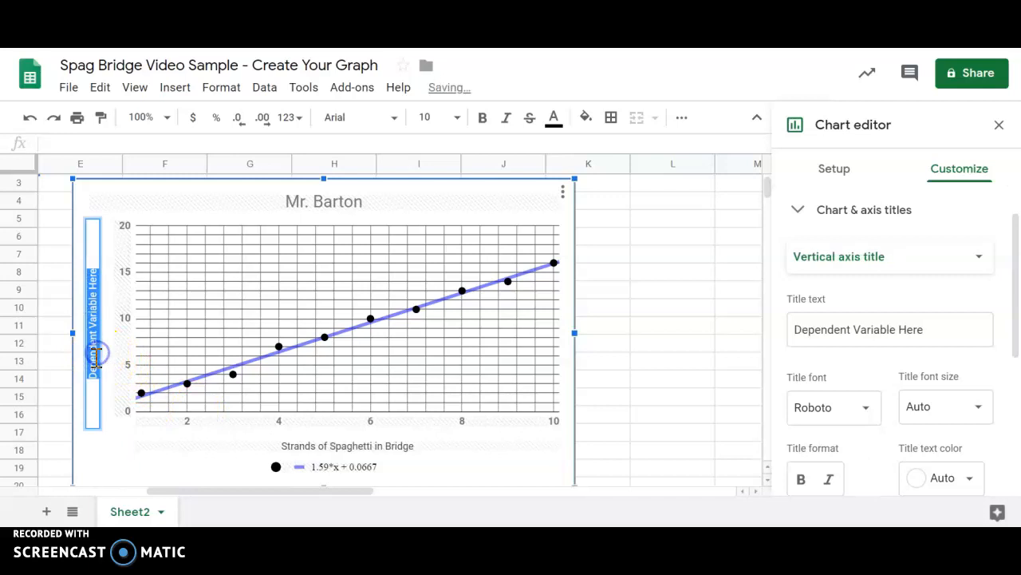
text(Washe)
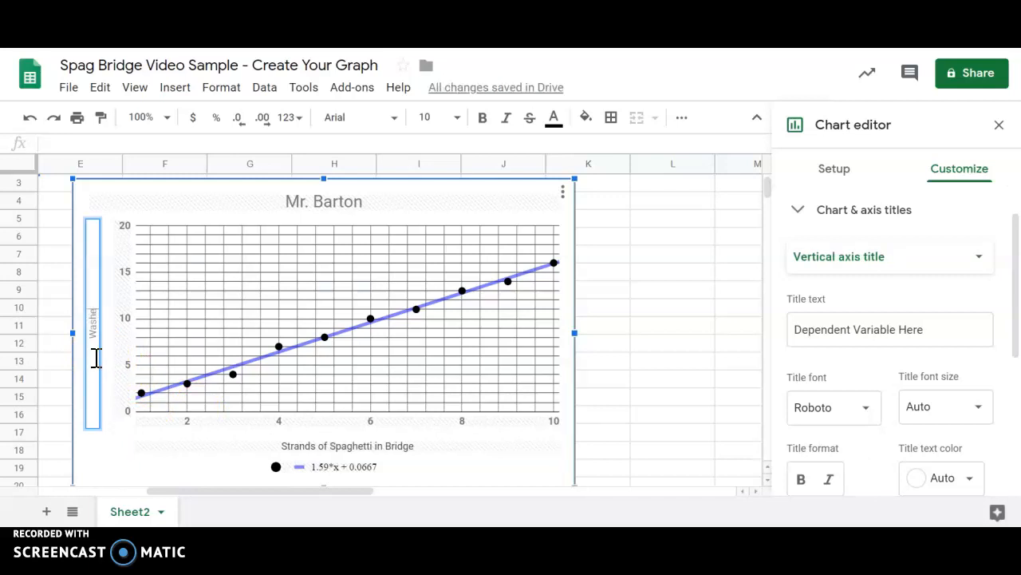
text(rs to Break Bridge)
click(627, 294)
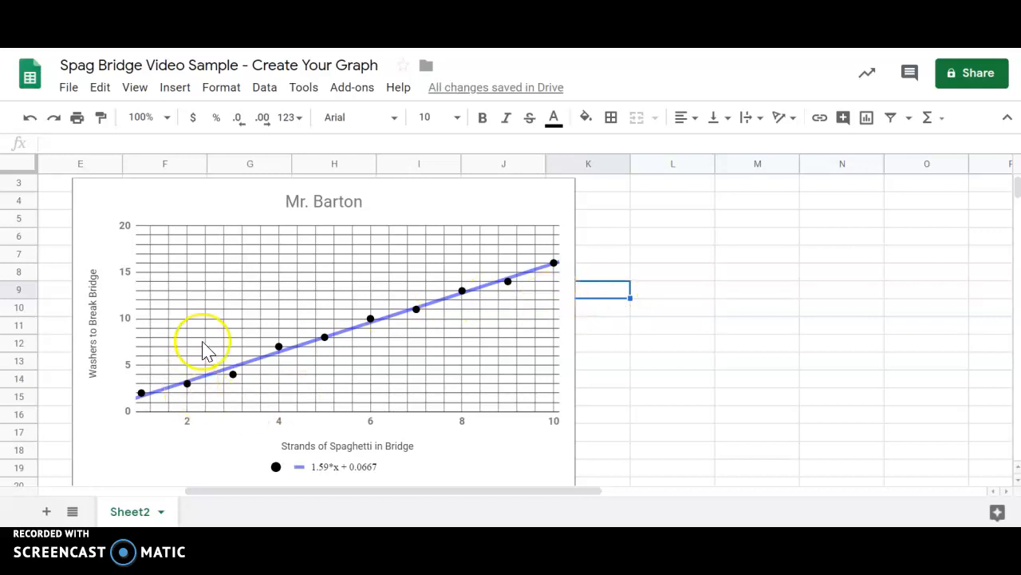
- Download the chart as a PNG image
click(515, 217)
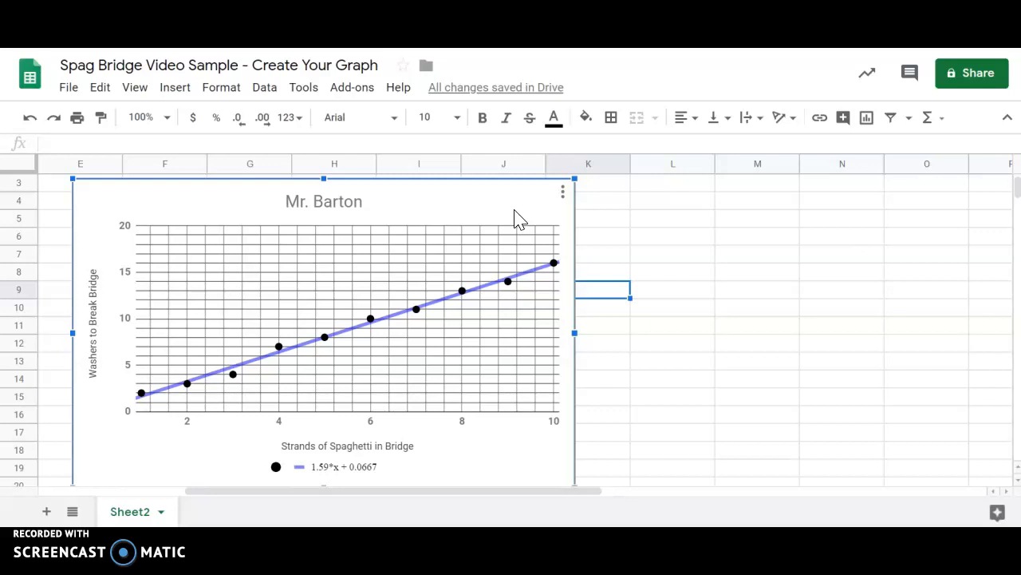
click(563, 195)
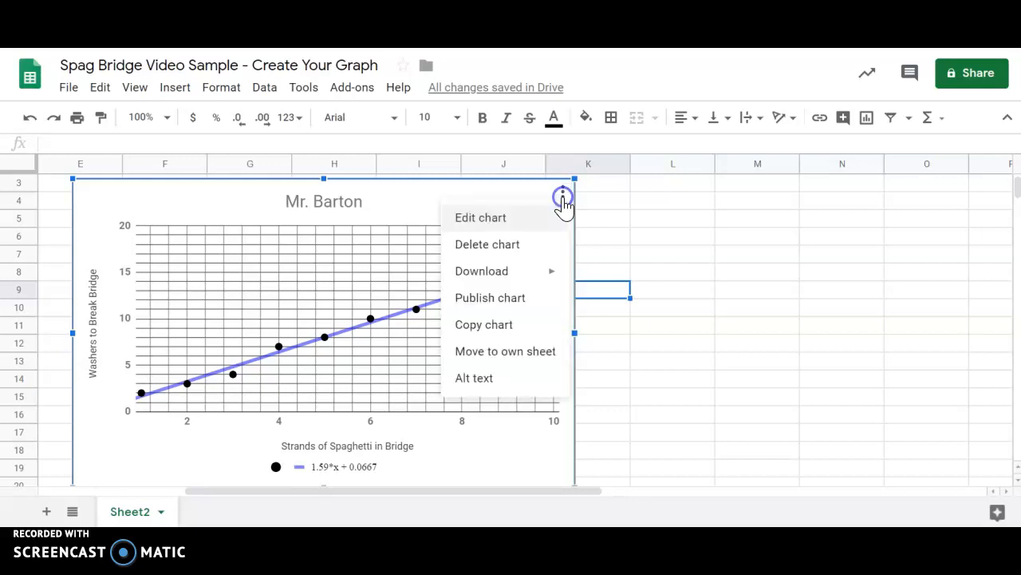
mouse_move(545, 275)
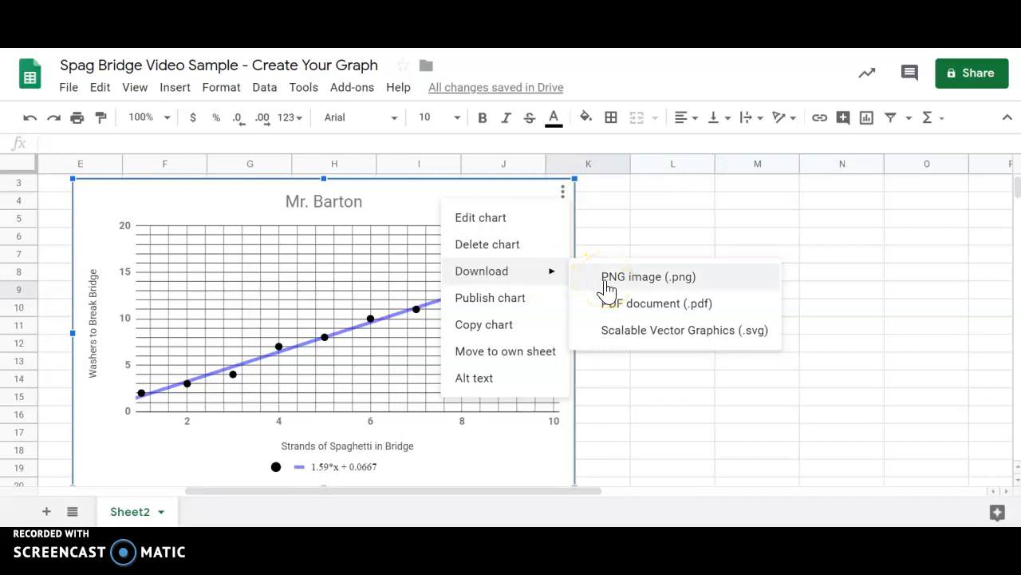
click(608, 277)
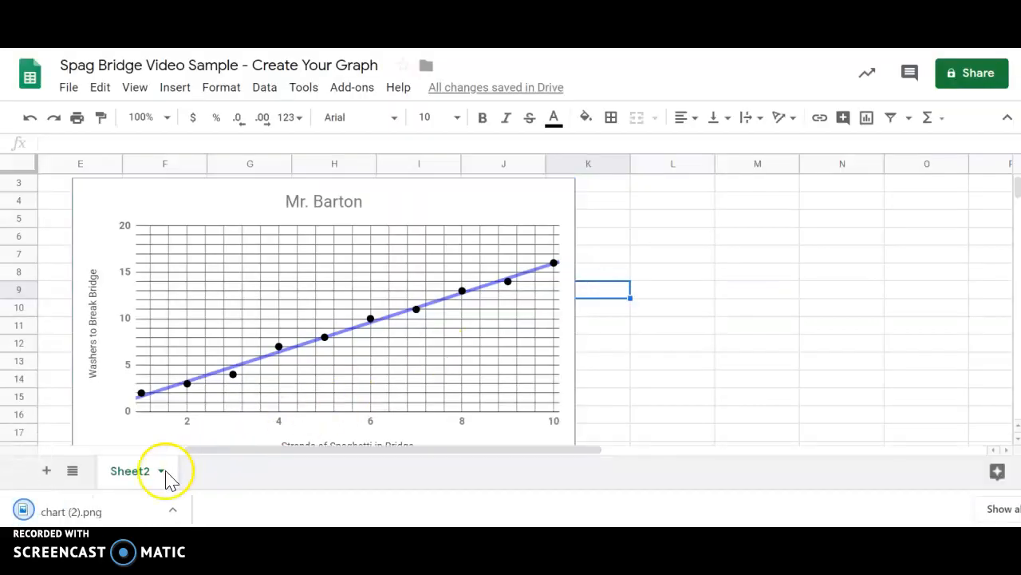
- Open the downloaded chart PNG for a preview, then close it
click(96, 512)
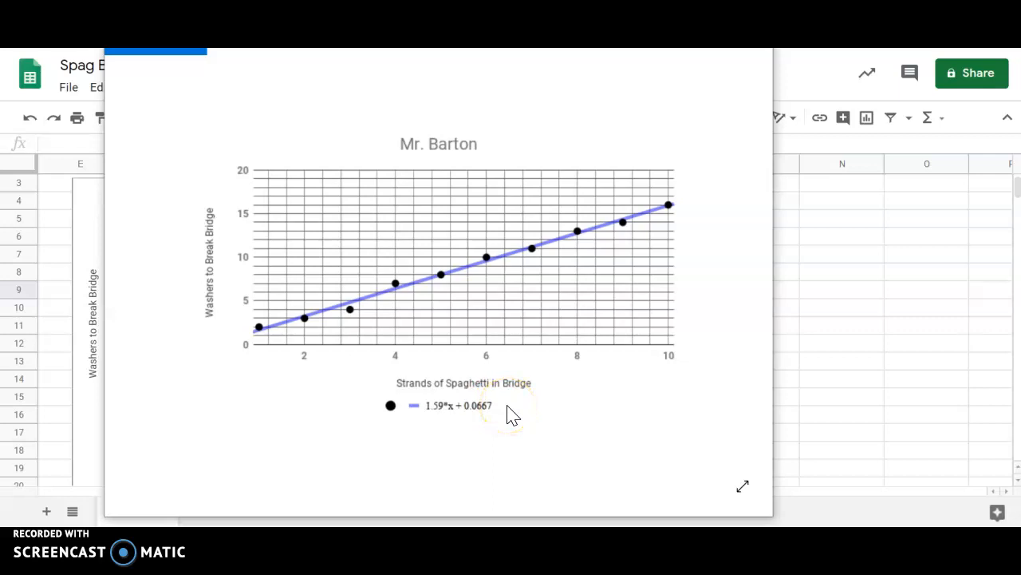
scroll(511, 415, down, 2)
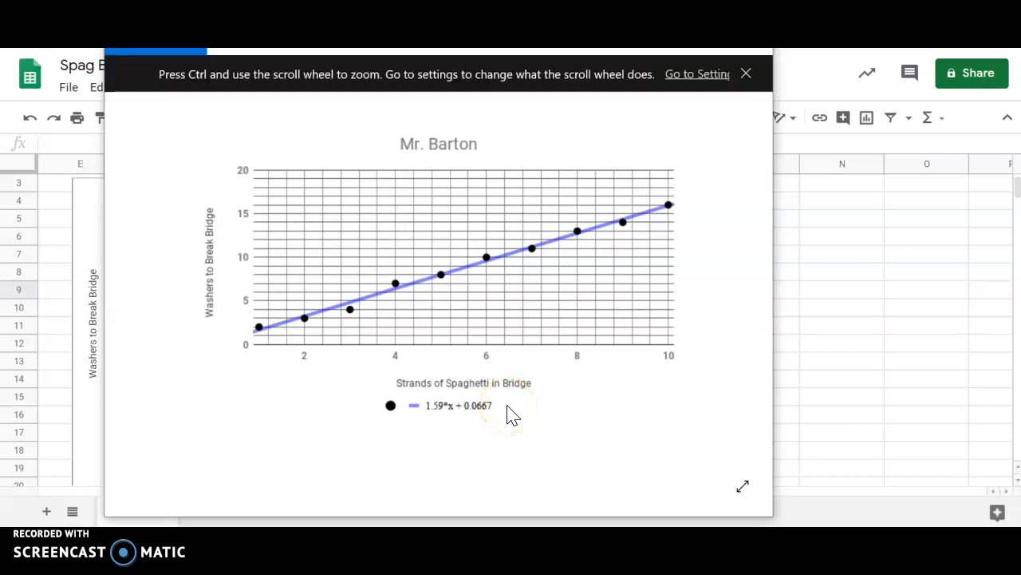
click(822, 297)
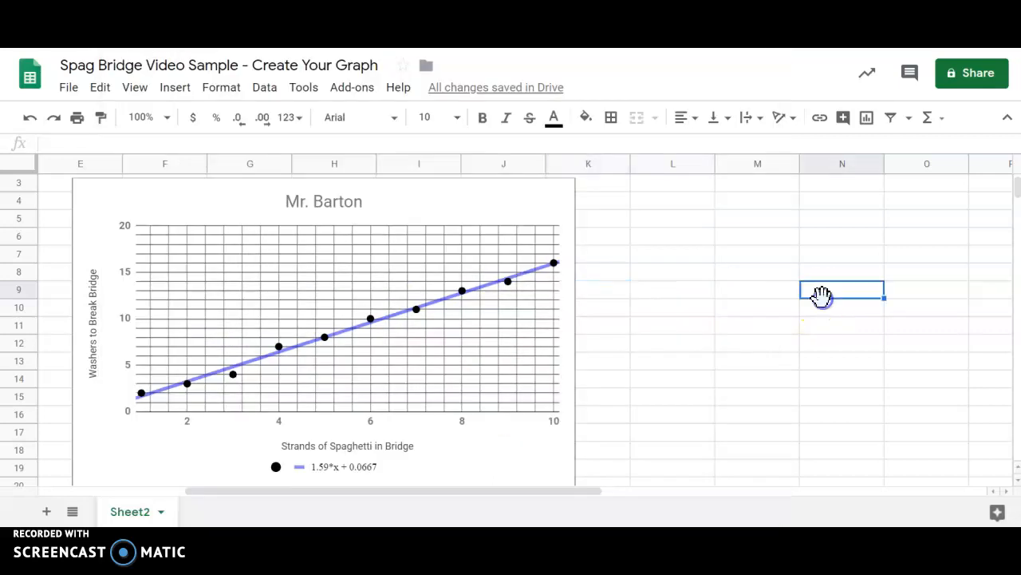
- Open the downloaded chart image again to preview it
scroll(604, 431, up, 2)
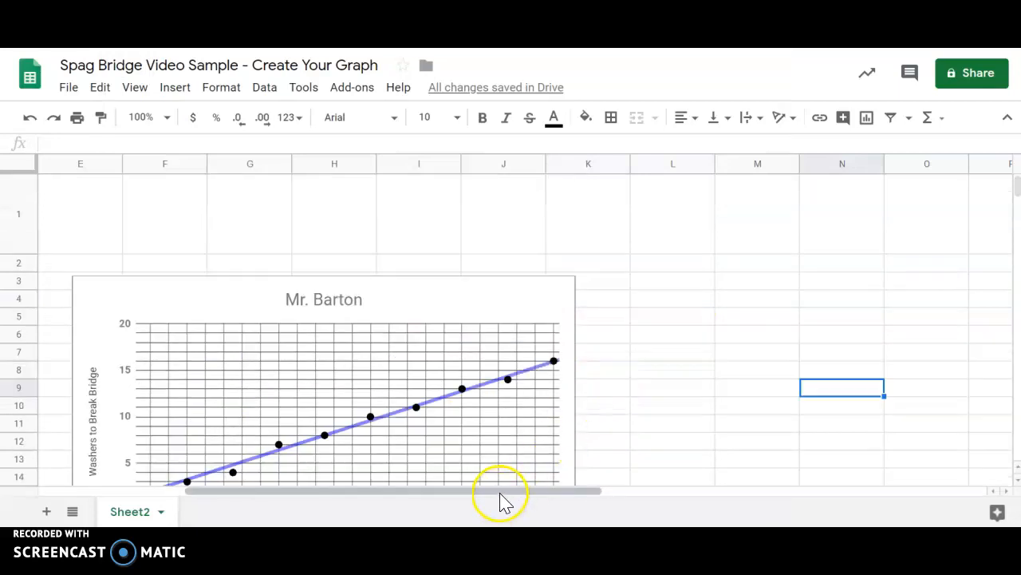
drag(506, 491, 370, 490)
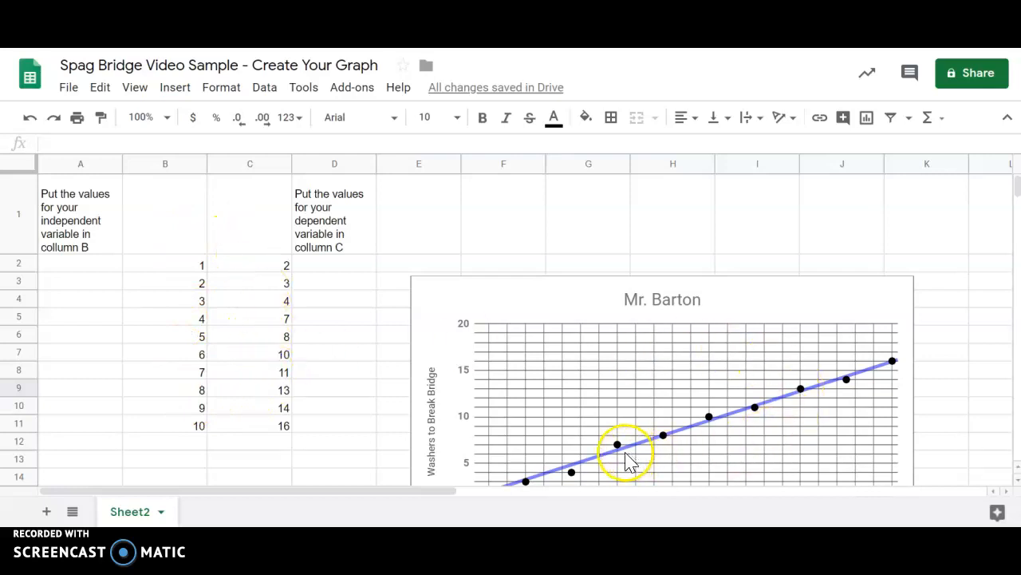
drag(463, 503, 530, 496)
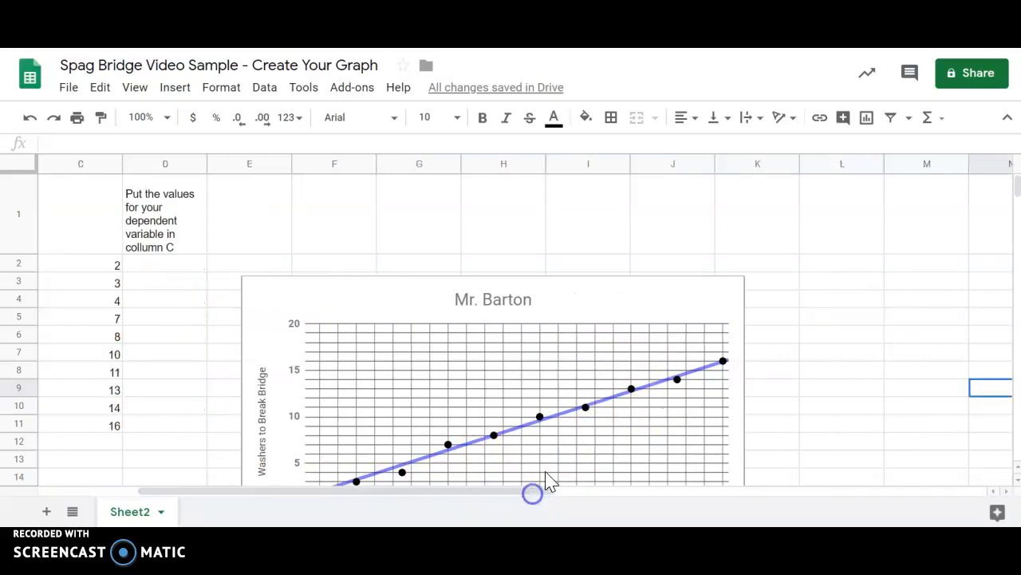
scroll(542, 316, down, 2)
scroll(540, 316, up, 1)
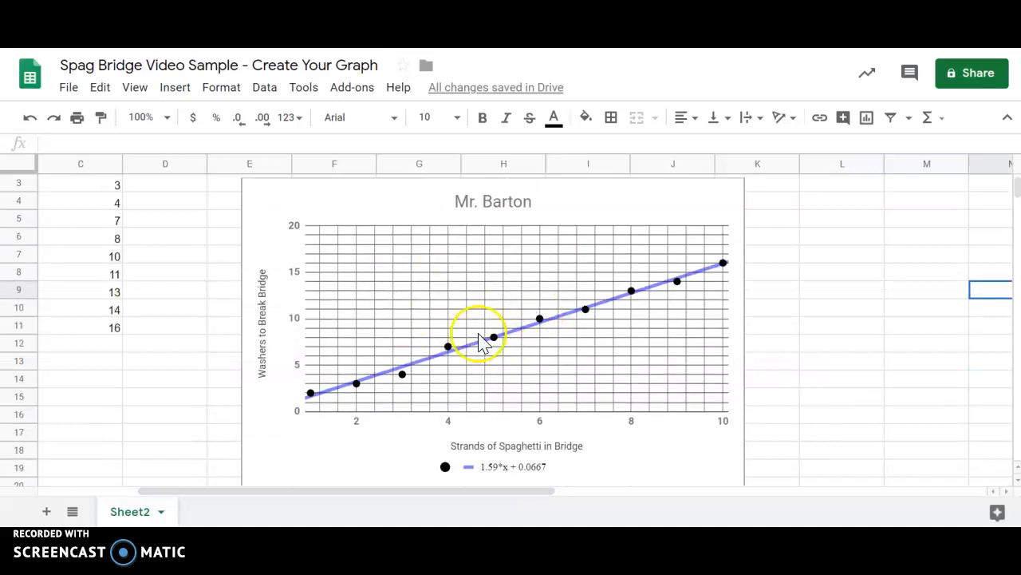
click(646, 541)
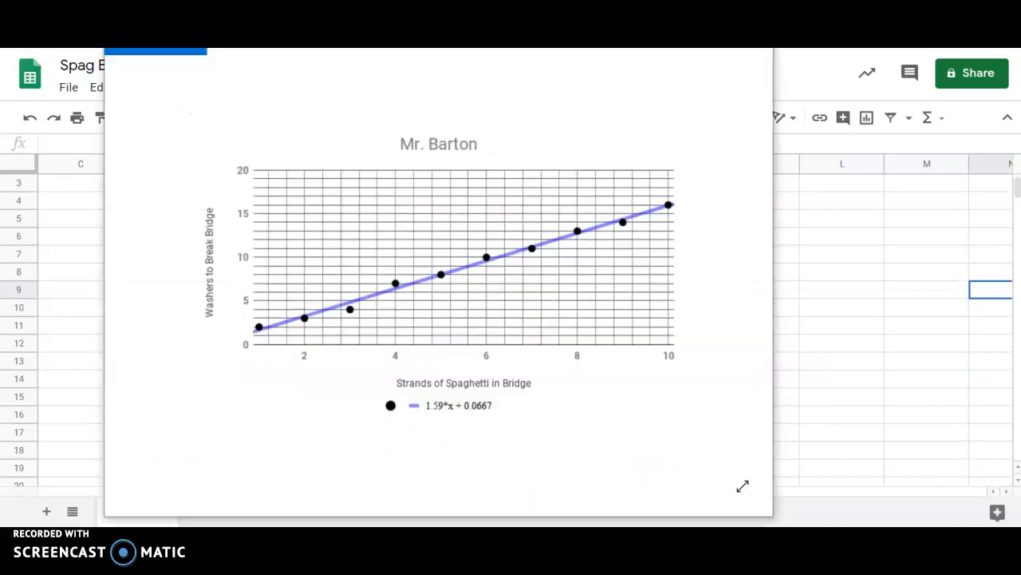